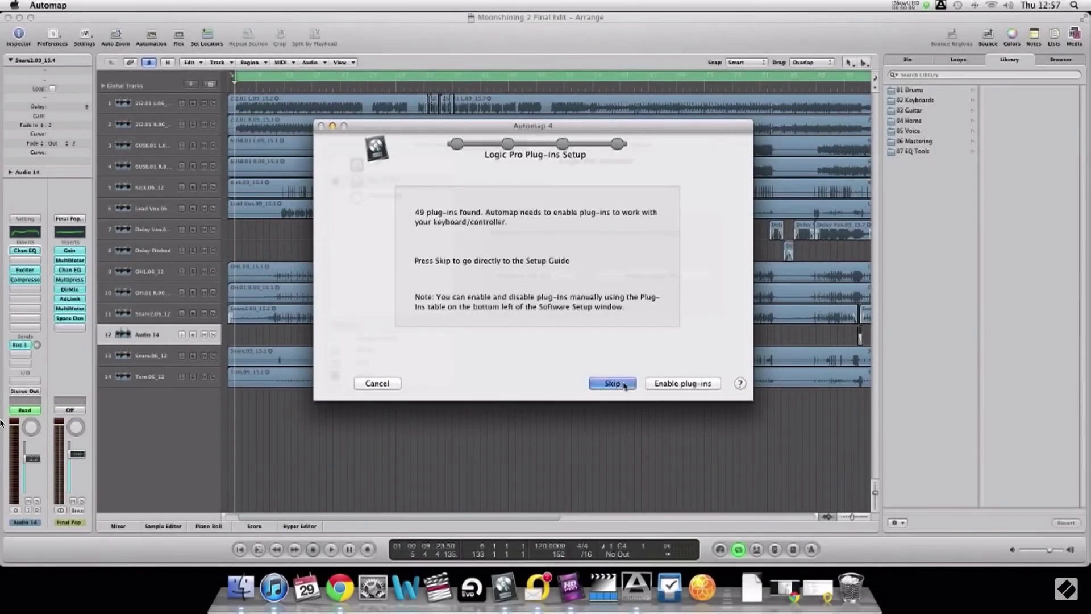
- Skip the Configuring Logic Pro page and continue the Automap 4 setup guide
{"action": "left_click", "coordinate": [612, 382]}
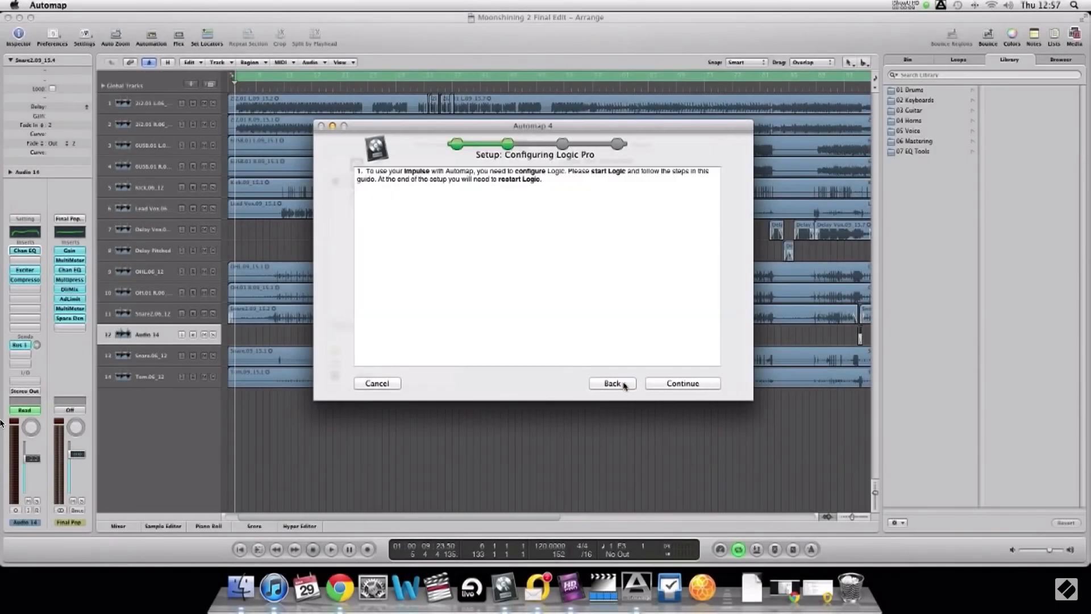
{"action": "left_click", "coordinate": [682, 383]}
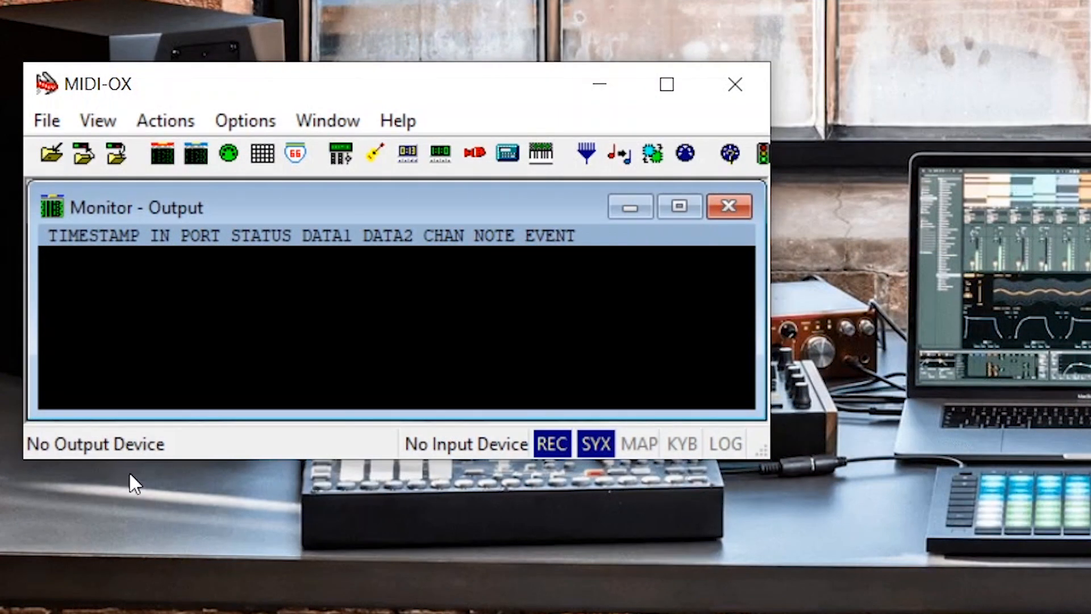
- Set '2- Impulse' as the MIDI output device in MIDI Devices and confirm
{"action": "left_click", "coordinate": [255, 120]}
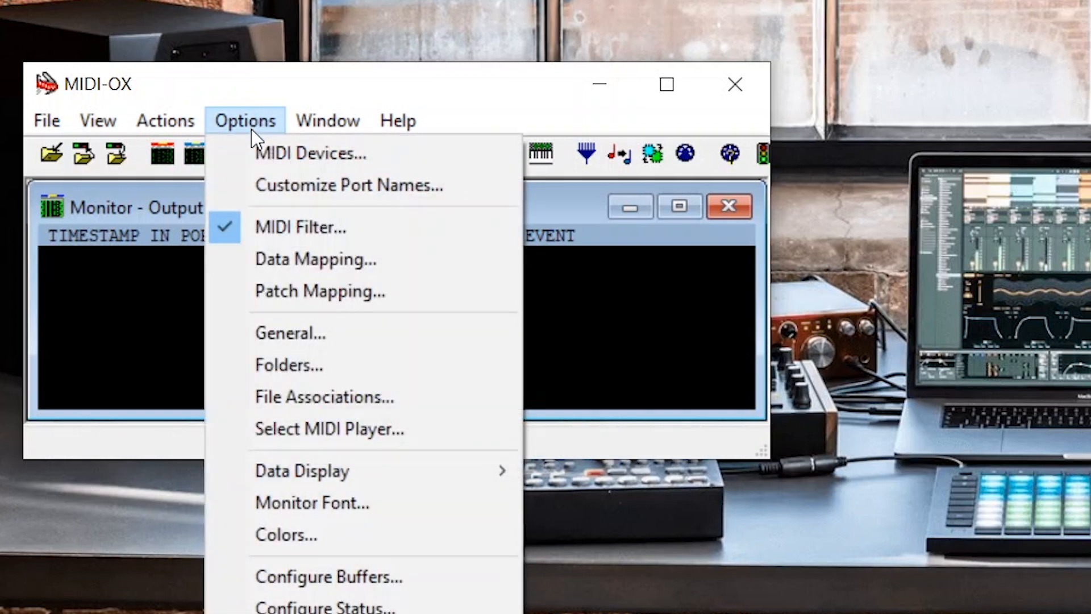
{"action": "left_click", "coordinate": [414, 150]}
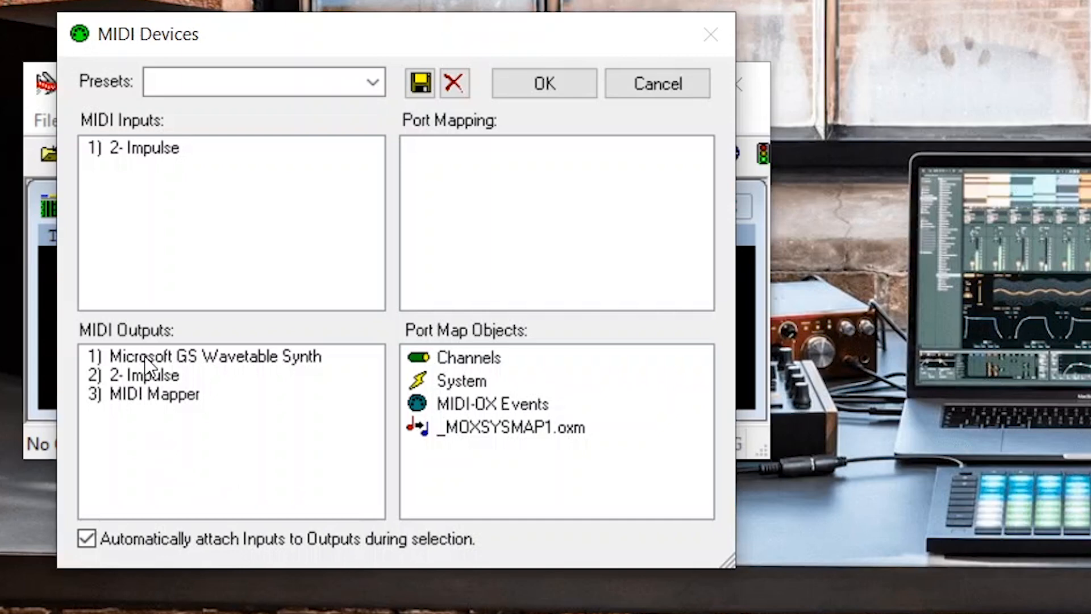
{"action": "left_click", "coordinate": [147, 375]}
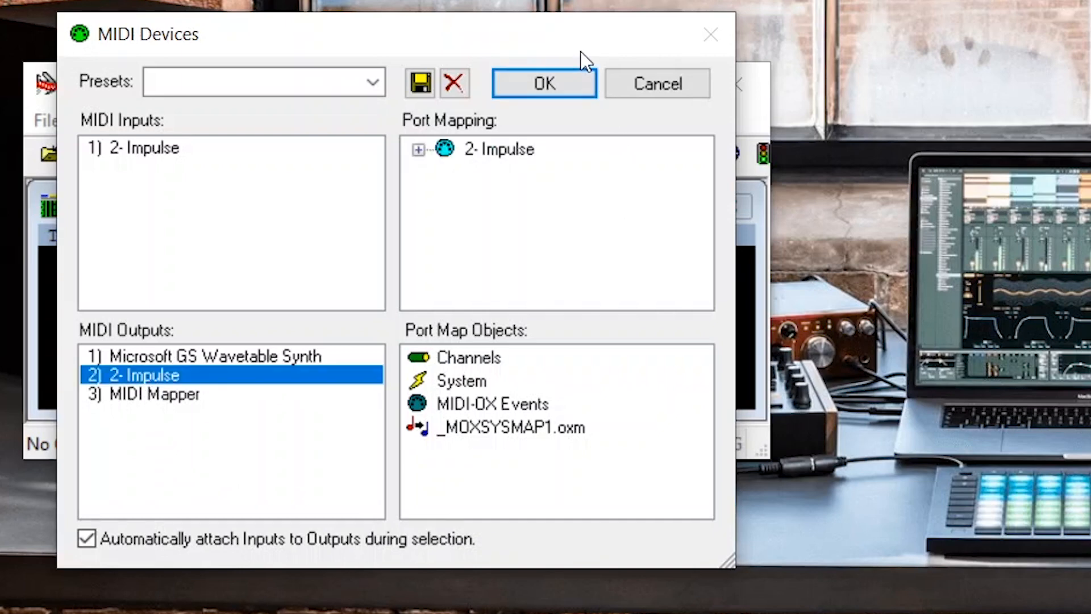
{"action": "left_click", "coordinate": [558, 80]}
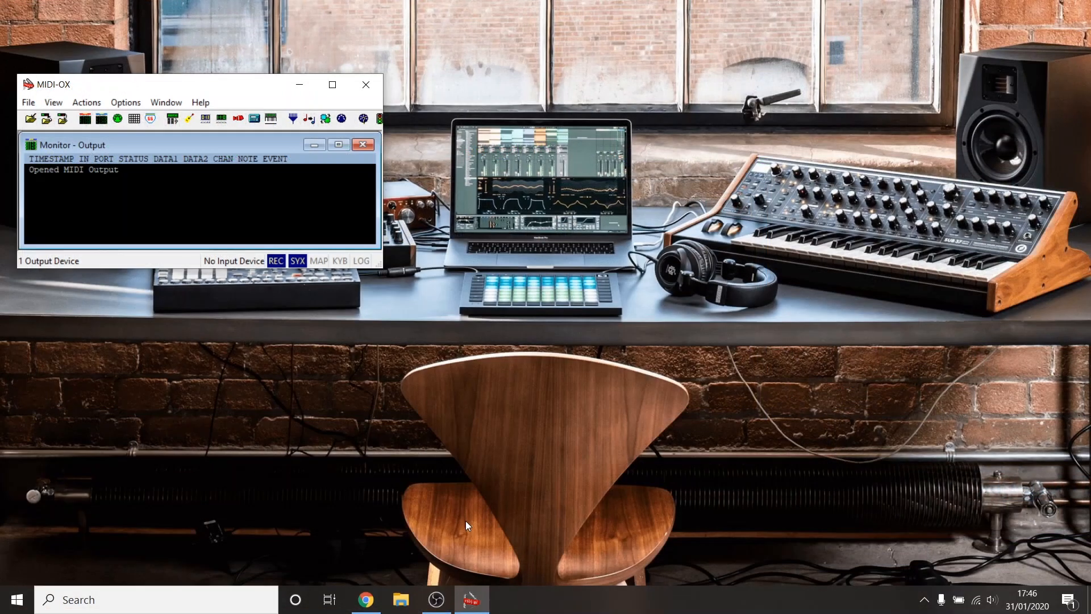
- Drag the Impulse HUI Firmware file from Downloads into MIDI-OX's SysEx view
{"action": "left_click", "coordinate": [400, 600]}
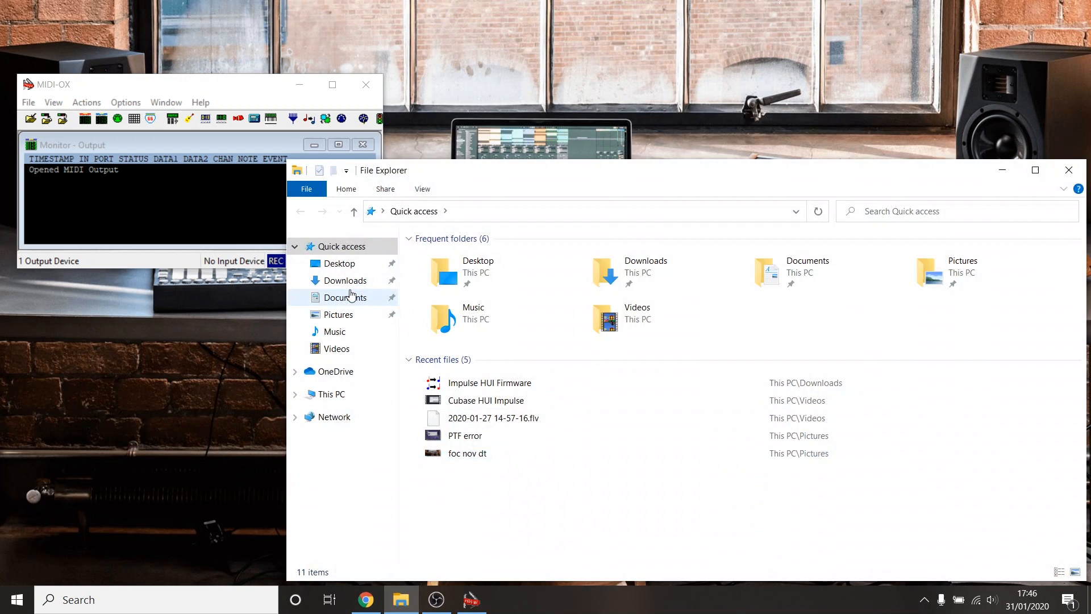
{"action": "left_click", "coordinate": [345, 281]}
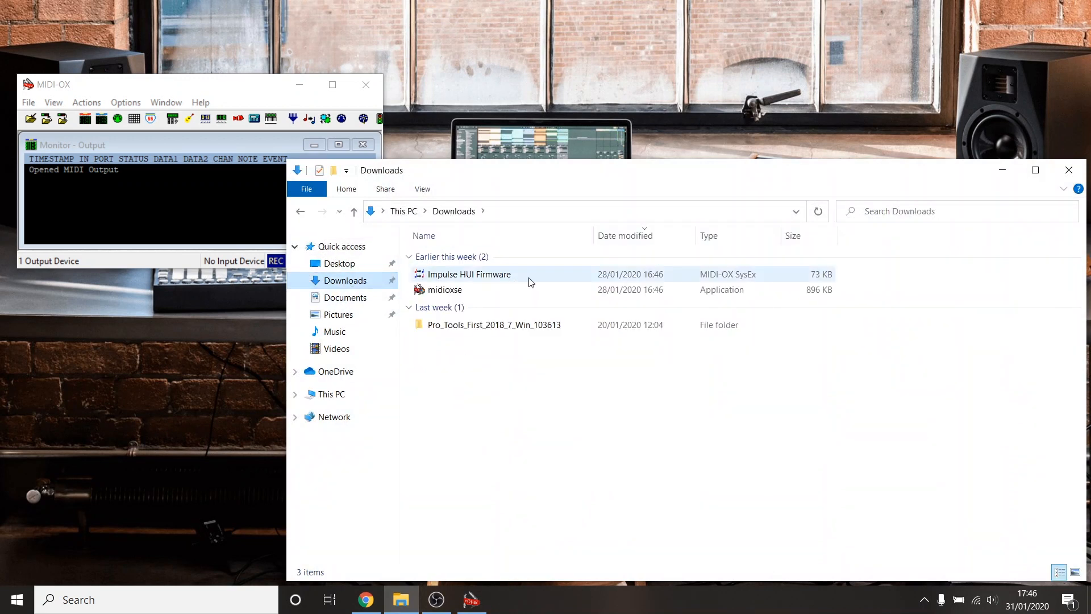
{"action": "left_click_drag", "start_coordinate": [469, 274], "coordinate": [162, 209]}
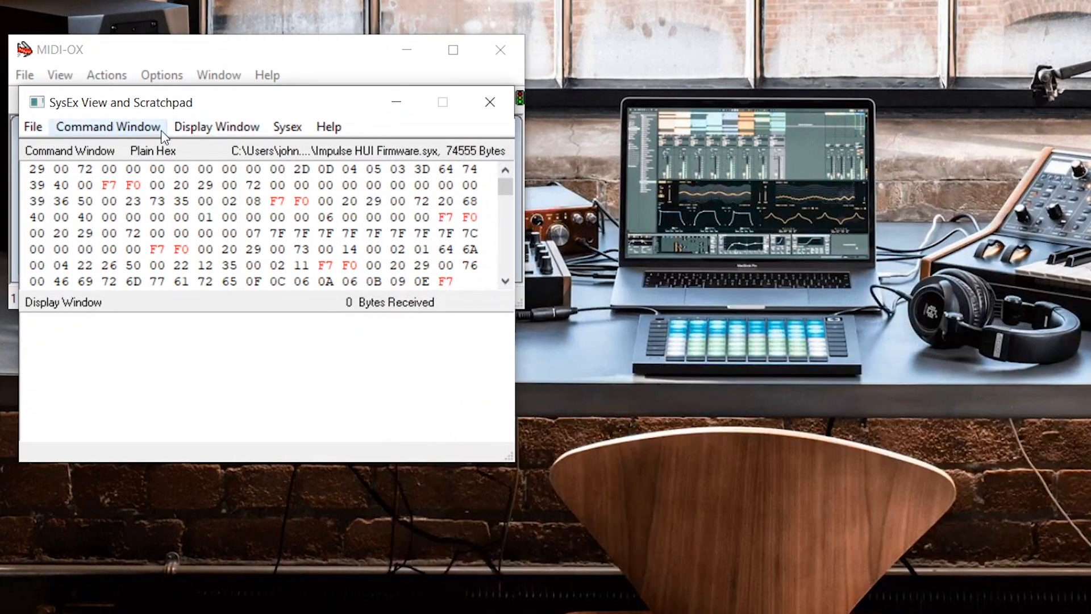
- Send the loaded Impulse HUI Firmware SysEx data to the Impulse keyboard
{"action": "left_click", "coordinate": [109, 126]}
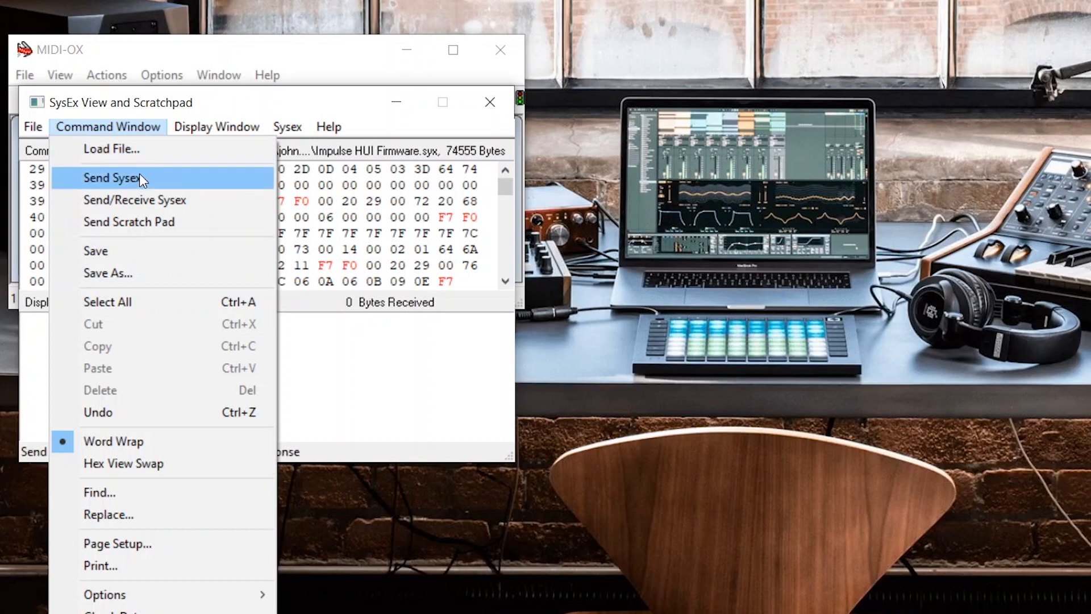
{"action": "left_click", "coordinate": [111, 178]}
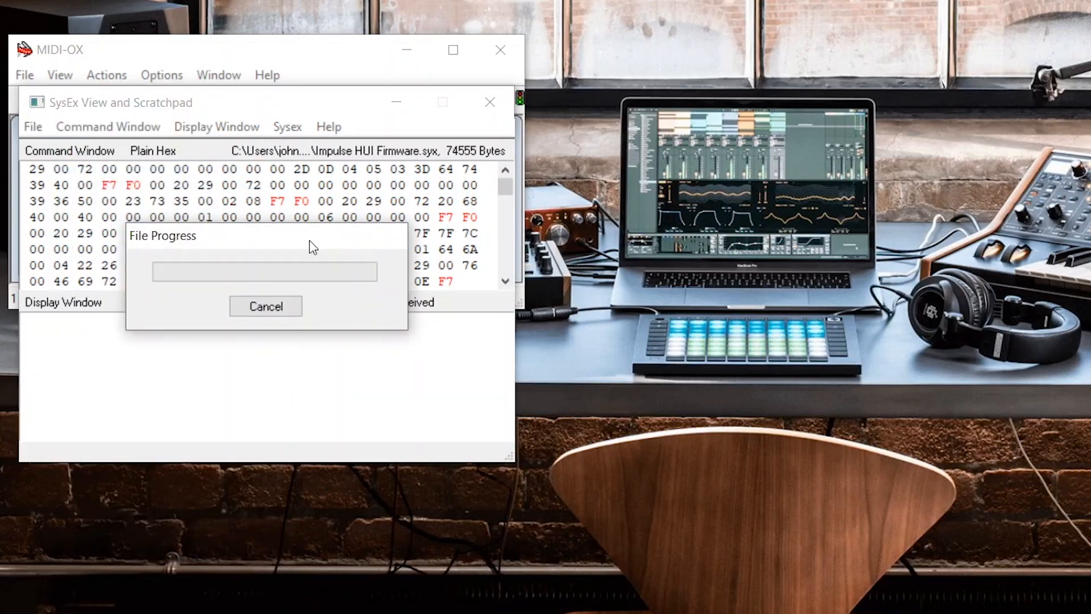